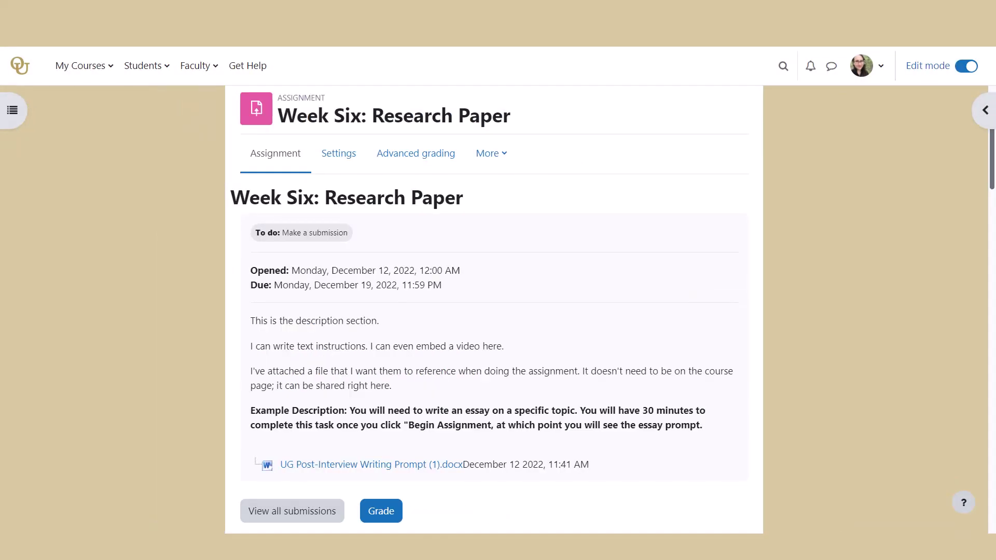
Review the Week Six: Research Paper assignment description and the full feedback comments as a student sees them.
scroll(494, 312, "down", 5)
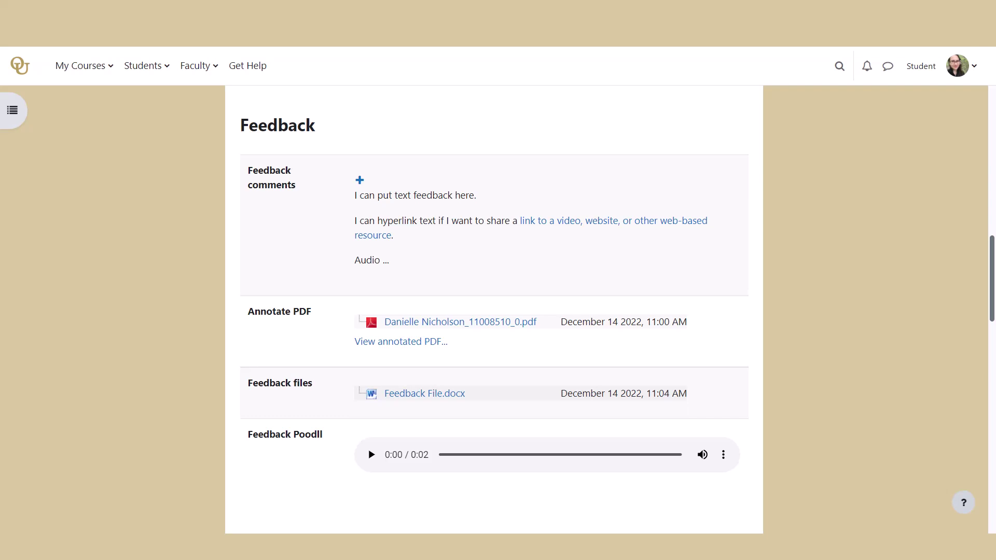
left_click(359, 180)
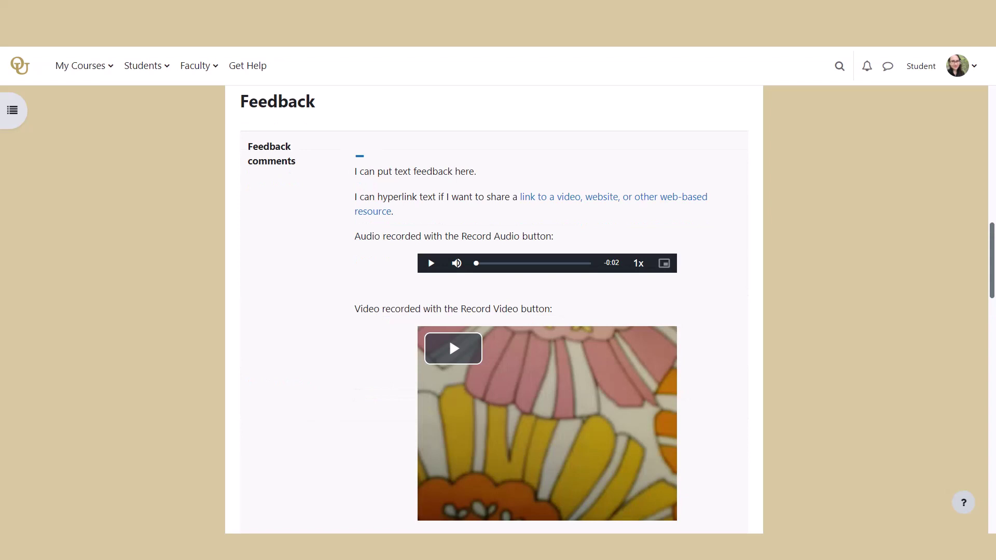
key("Return")
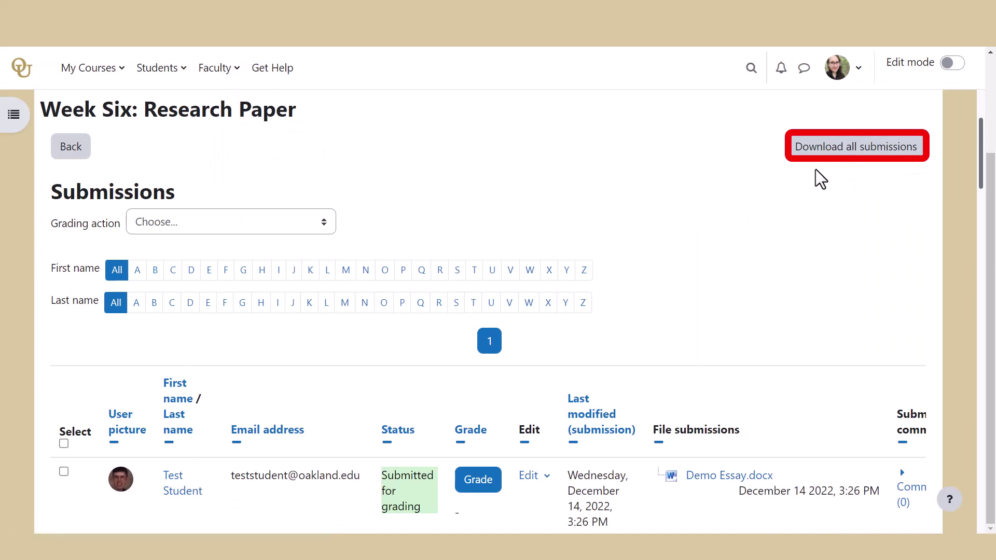
Download all submissions for Week Six: Research Paper and show the downloaded zip file in its folder.
left_click(848, 150)
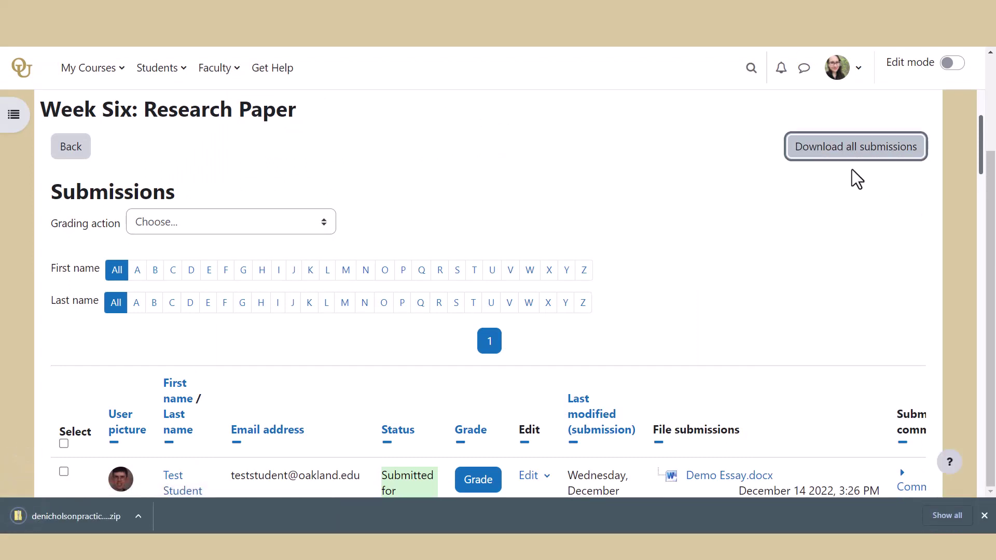
left_click(139, 519)
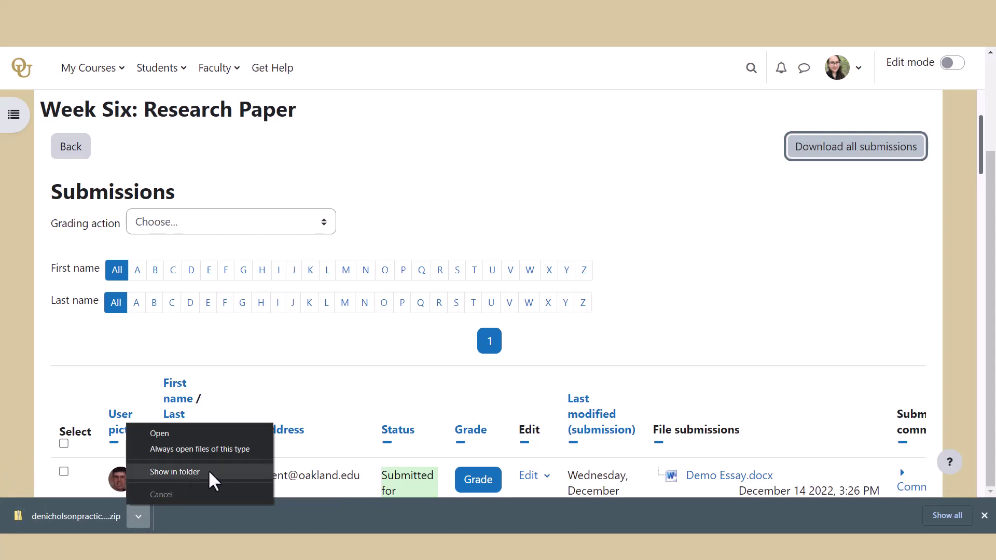
left_click(175, 471)
Extract the downloaded submissions zip into the suggested Downloads folder, with extracted files shown when complete.
right_click(738, 183)
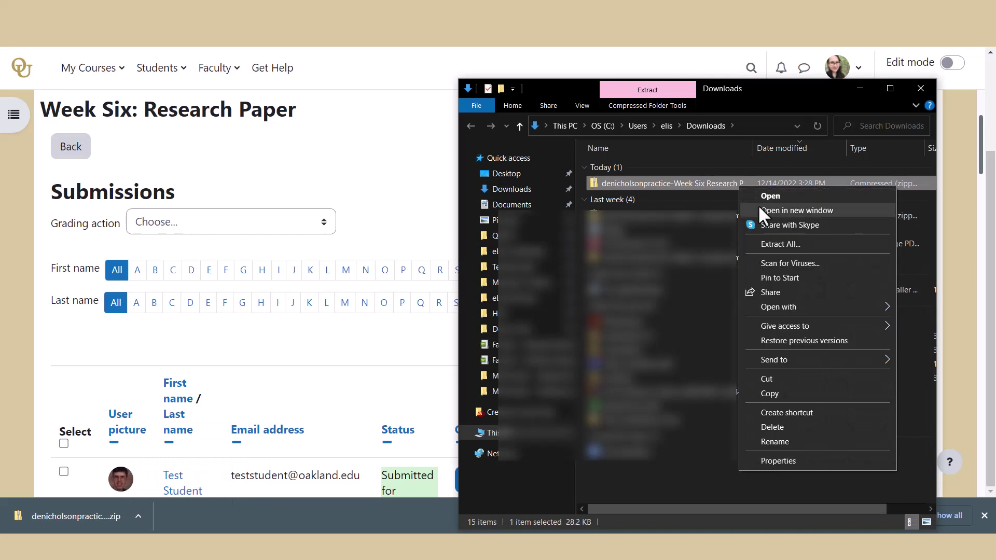
left_click(781, 244)
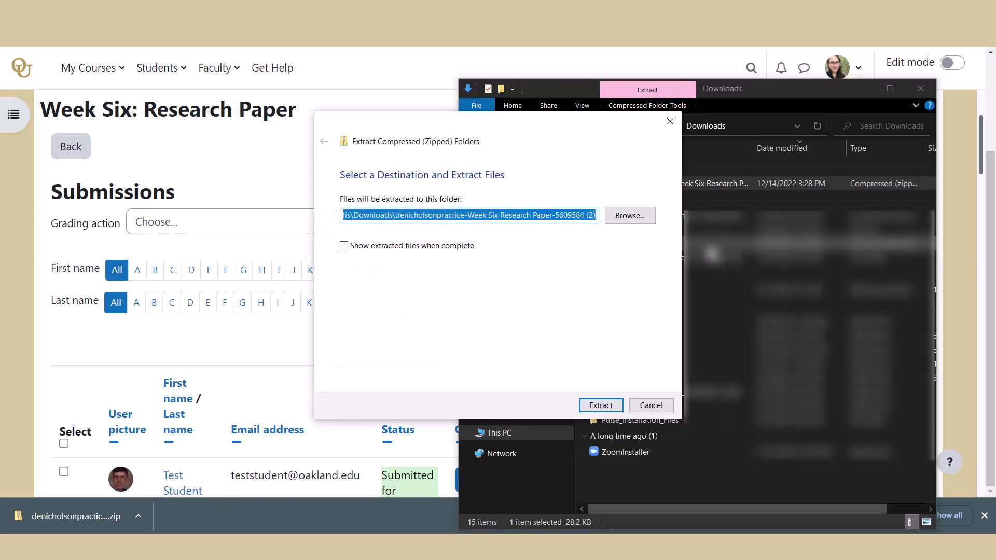
left_click(451, 245)
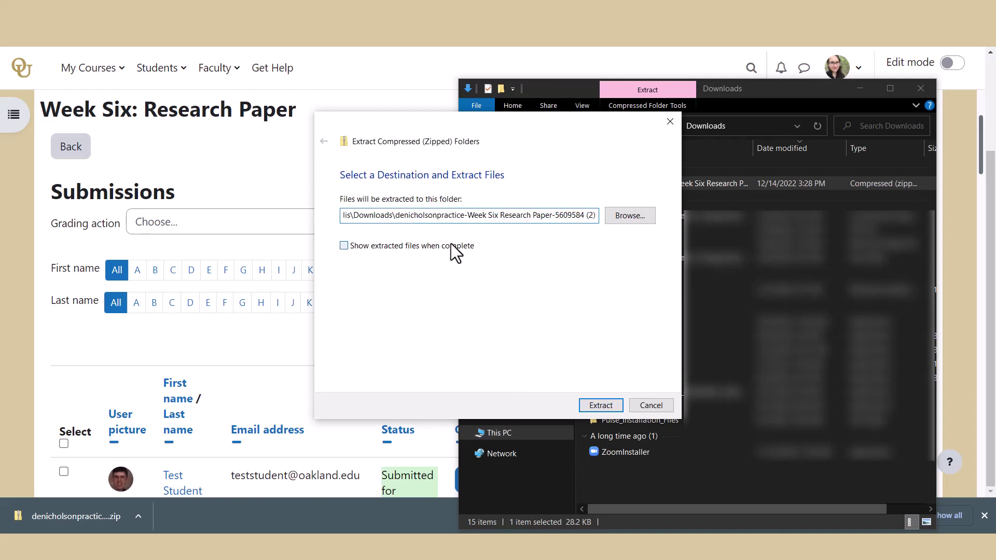
left_click(600, 404)
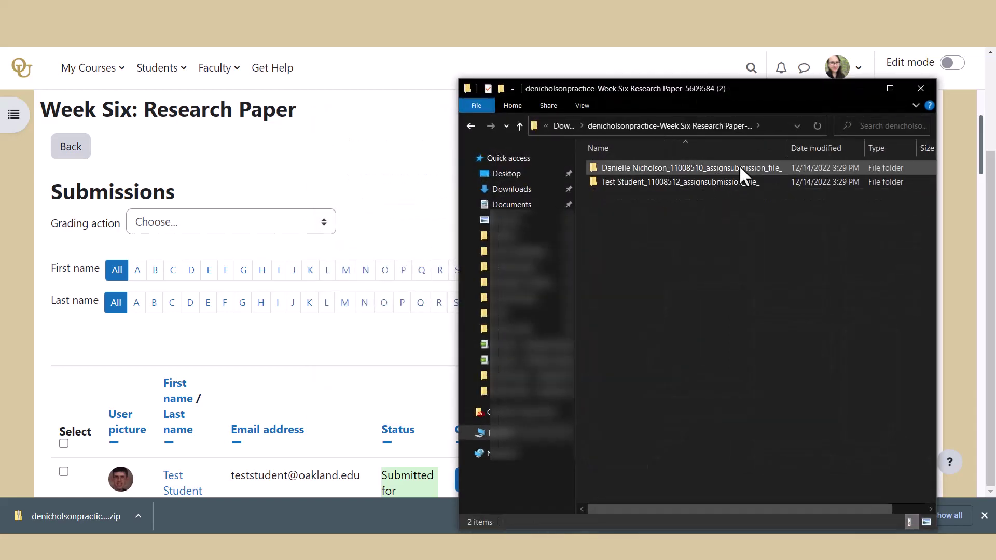
Open Demo Essay from the first student's submission folder in Word and enter "comment" as a comment on "Moodle Assignments".
double_click(740, 168)
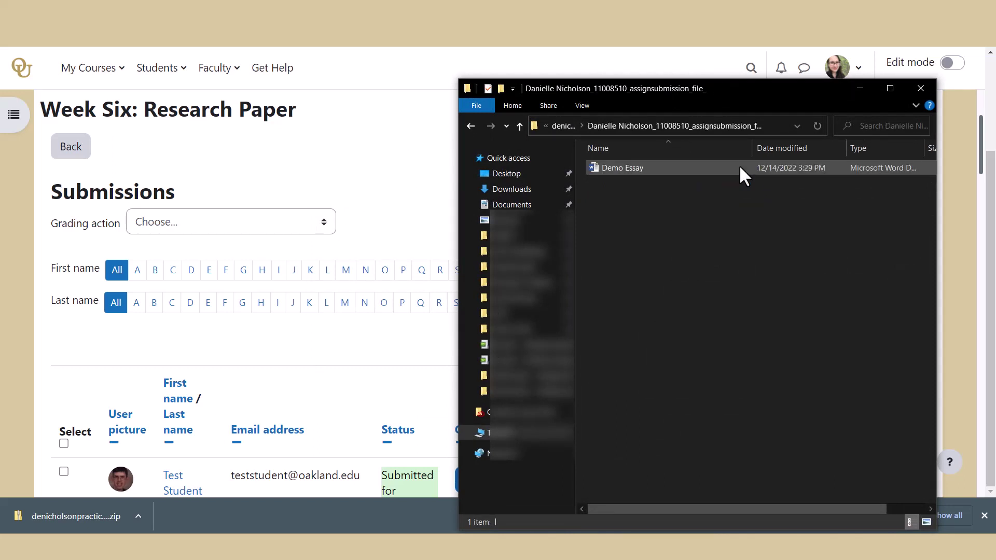
double_click(639, 167)
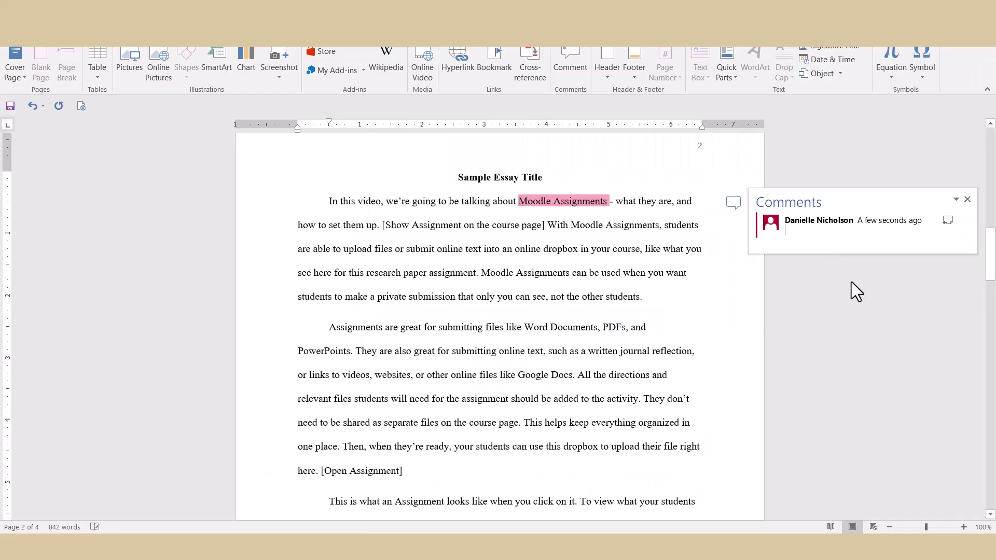
type("comment")
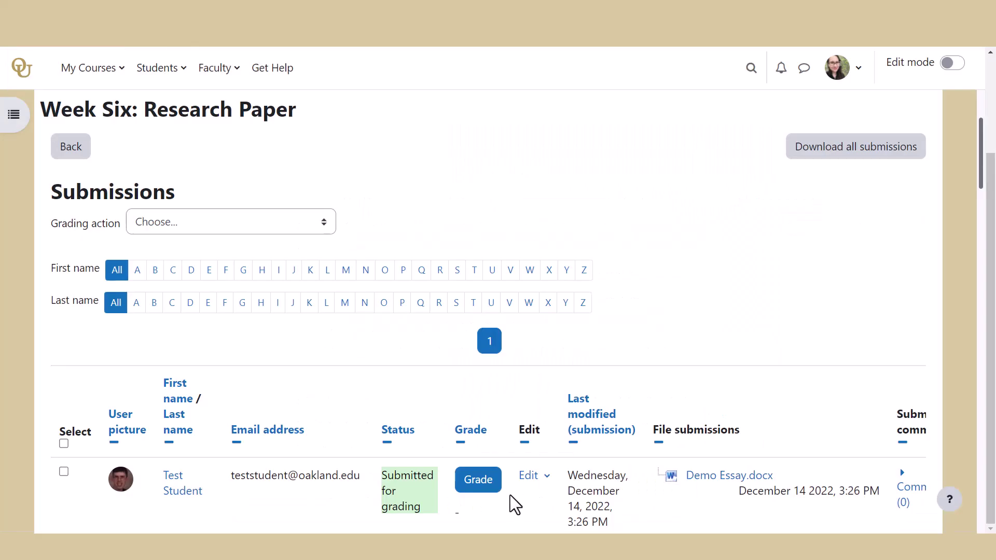
Open Test Student's submission for grading and upload Demo Essay to Feedback files, saved as "feedback file".
left_click(479, 494)
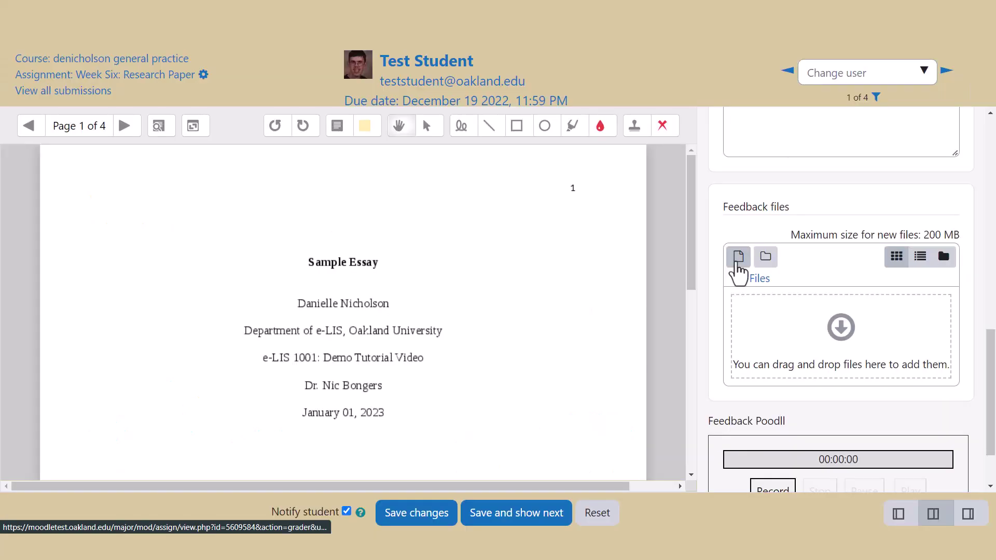
left_click(738, 262)
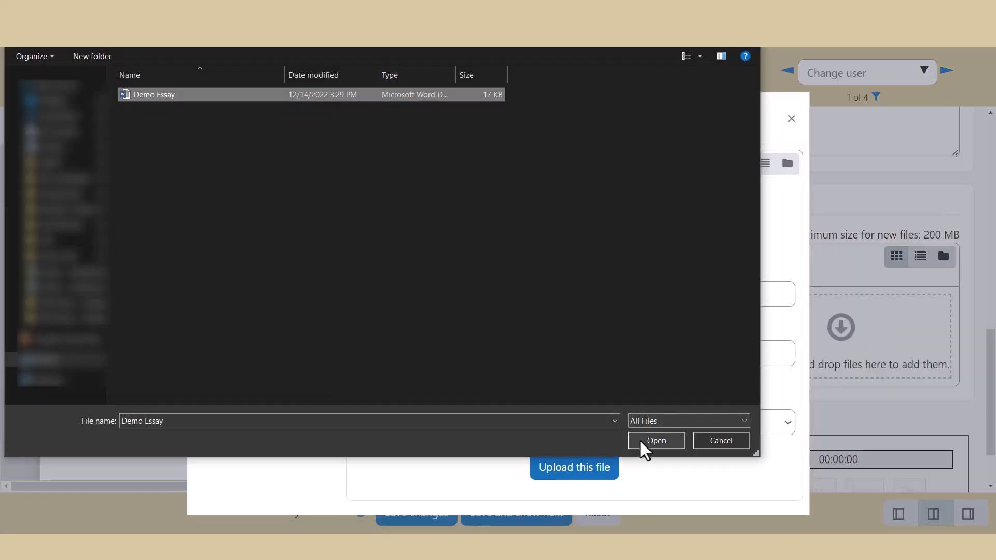
left_click(642, 441)
key("Tab")
type("feedback file")
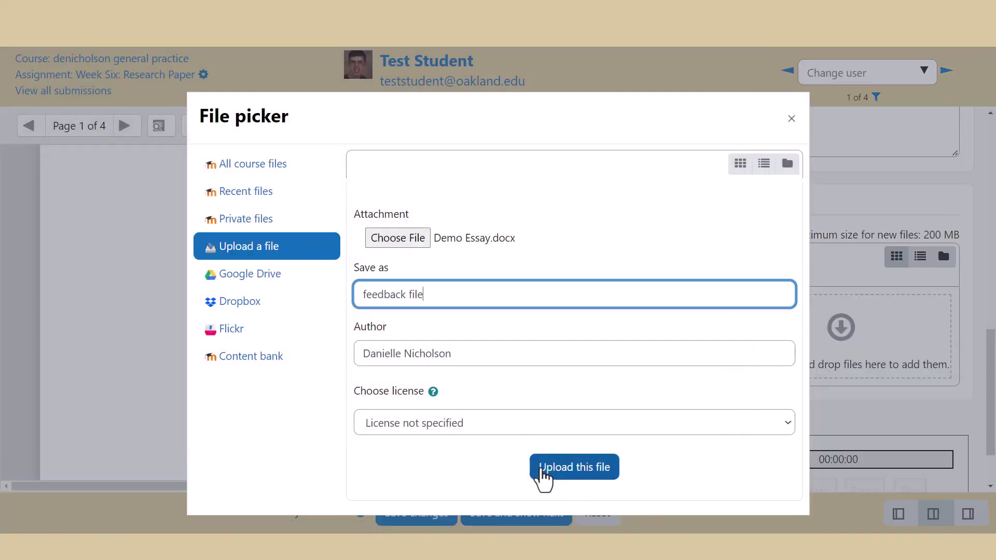
left_click(574, 467)
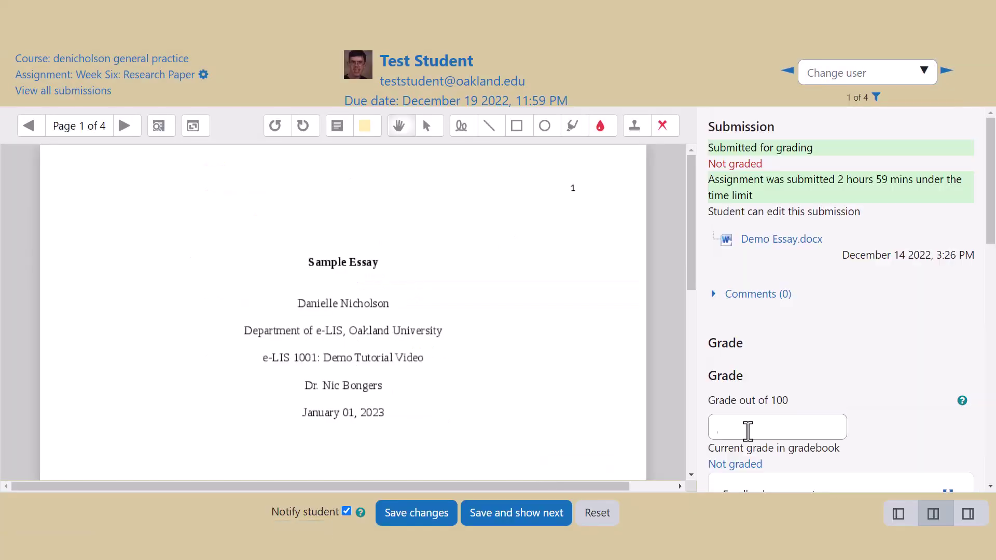
Enter a grade of 100 out of 100 for Test Student's submission.
left_click(748, 429)
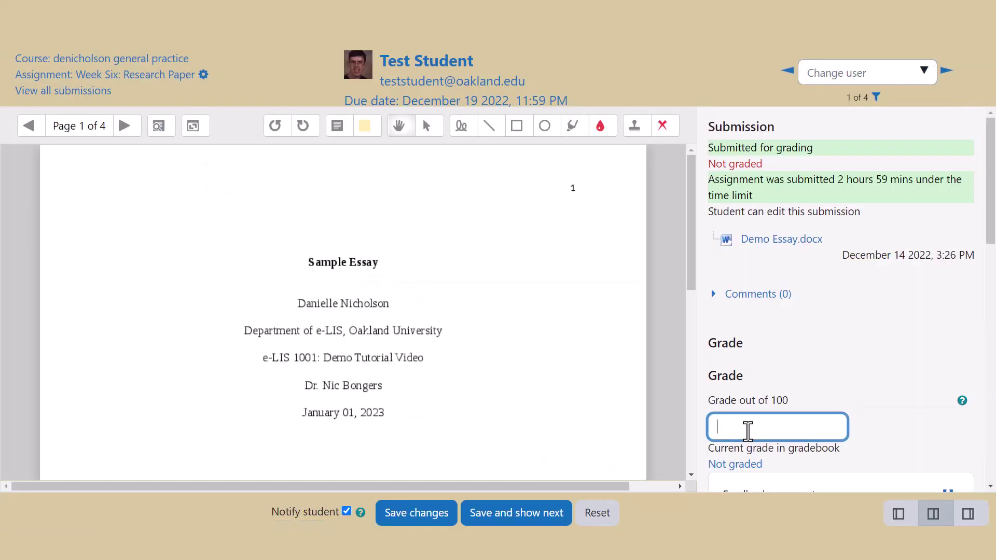
type("100")
left_click(861, 425)
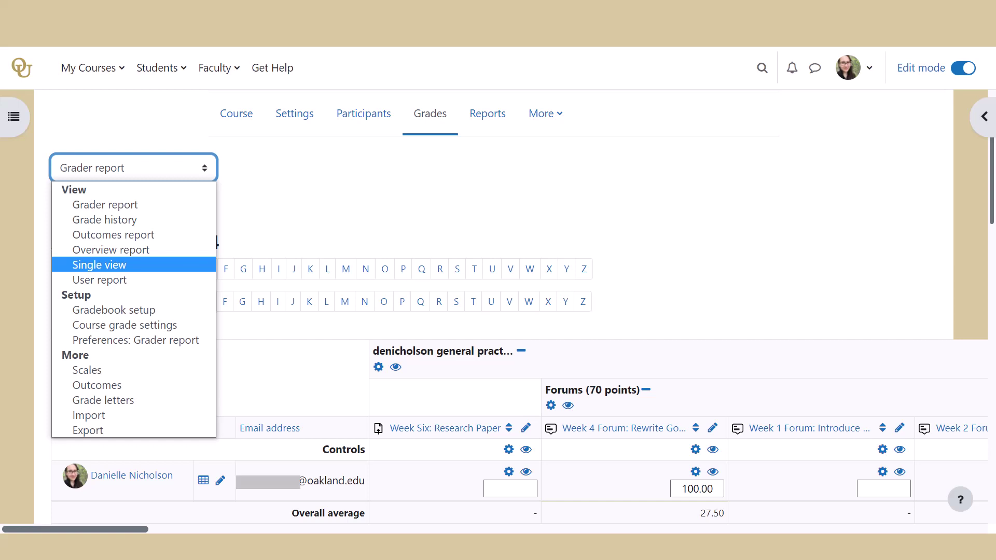
Switch the course gradebook from the grader report to Single view and select the Week Six: Research Paper grade item.
key("Return")
left_click(206, 109)
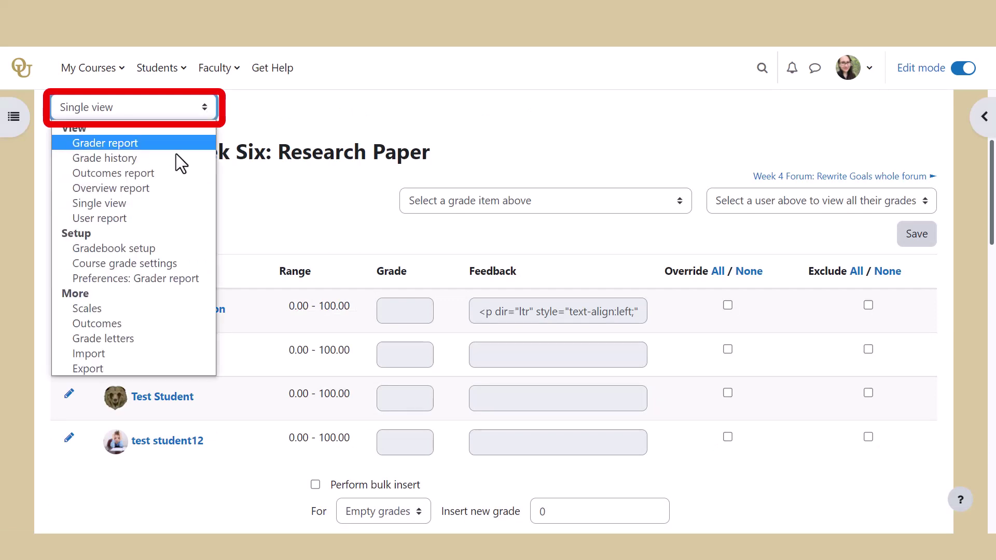
left_click(125, 204)
left_click(491, 203)
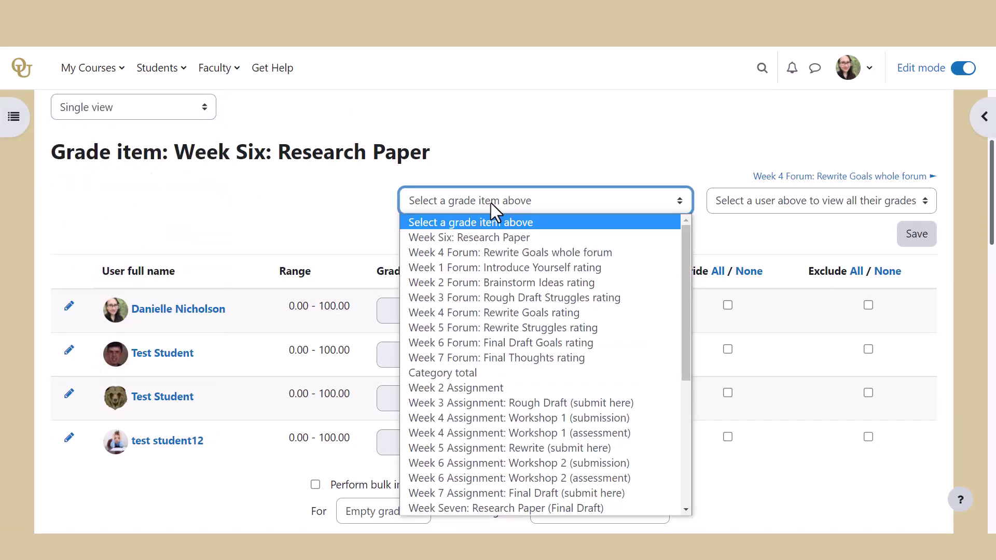
left_click(489, 237)
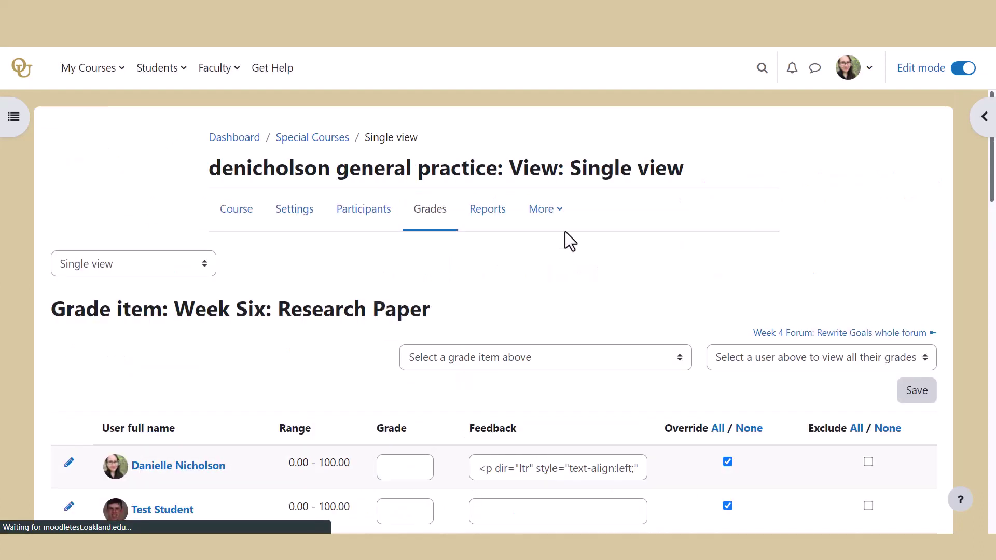
Enable bulk insert for empty grades on the Week Six: Research Paper grade item.
scroll(727, 153, "down", 3)
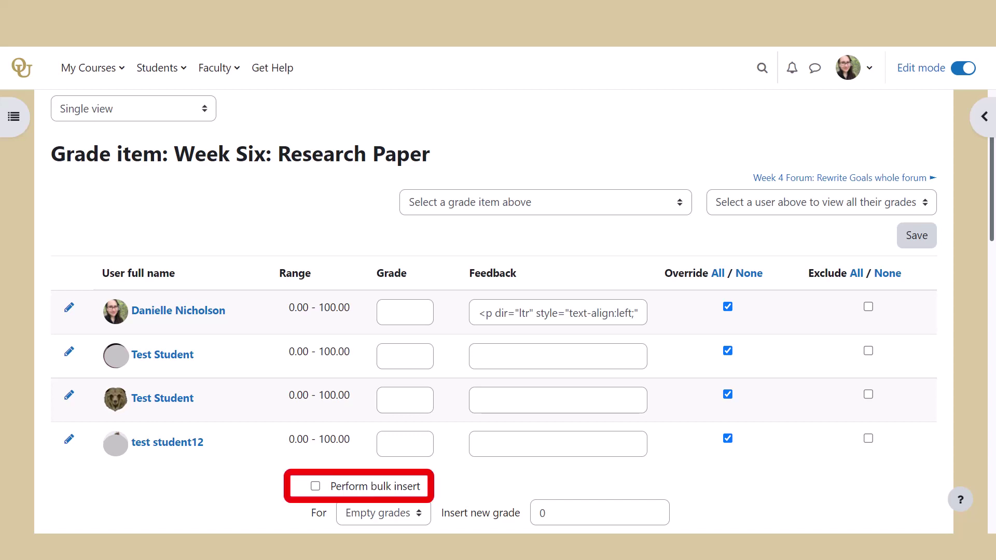
scroll(302, 484, "down", 1)
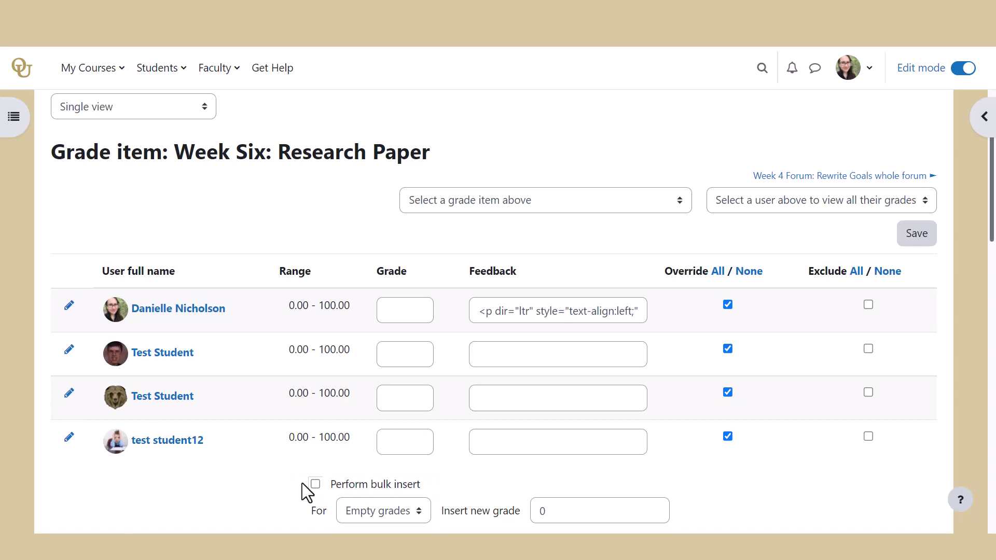
left_click(419, 512)
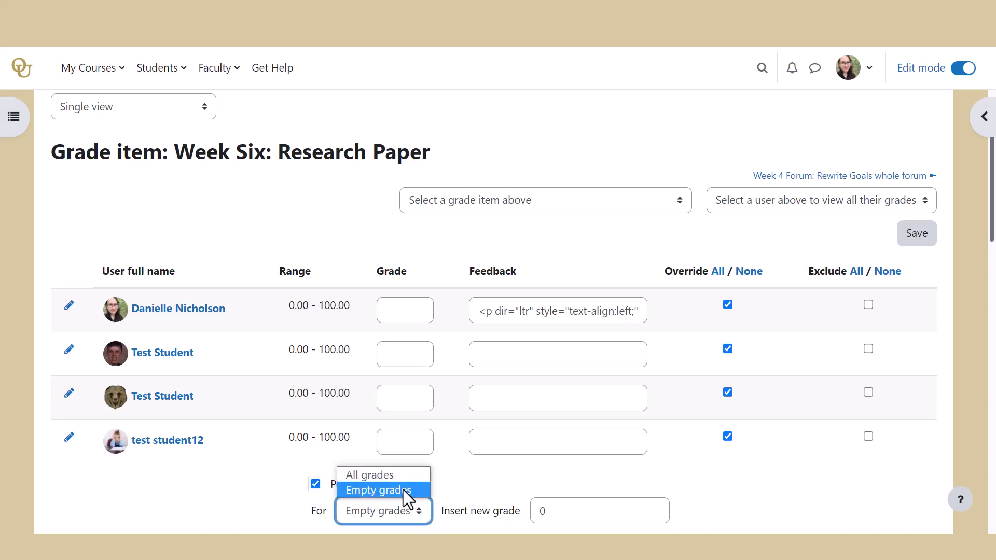
left_click(403, 489)
left_click(560, 511)
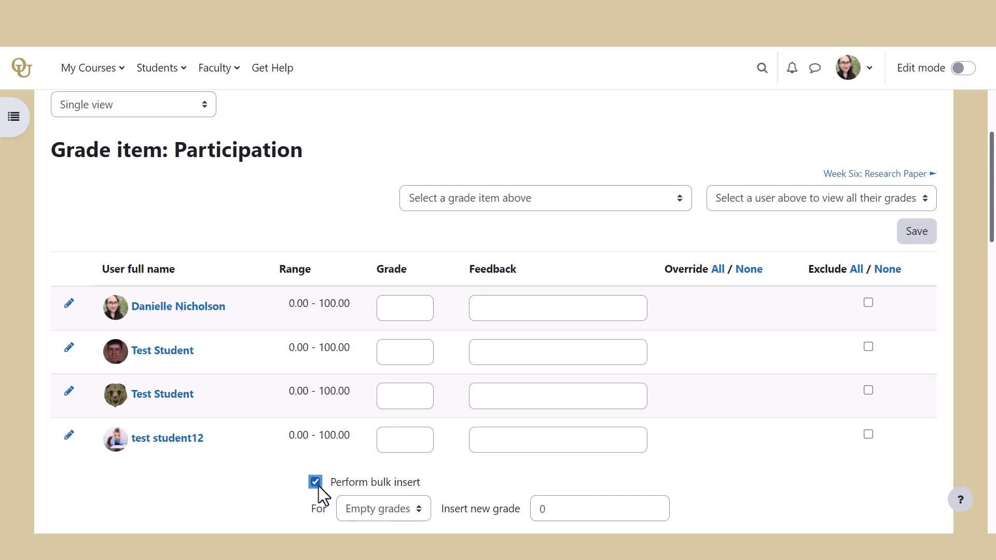
Set the Participation item's bulk insert to apply to all grades with a new grade of 100.
left_click(391, 507)
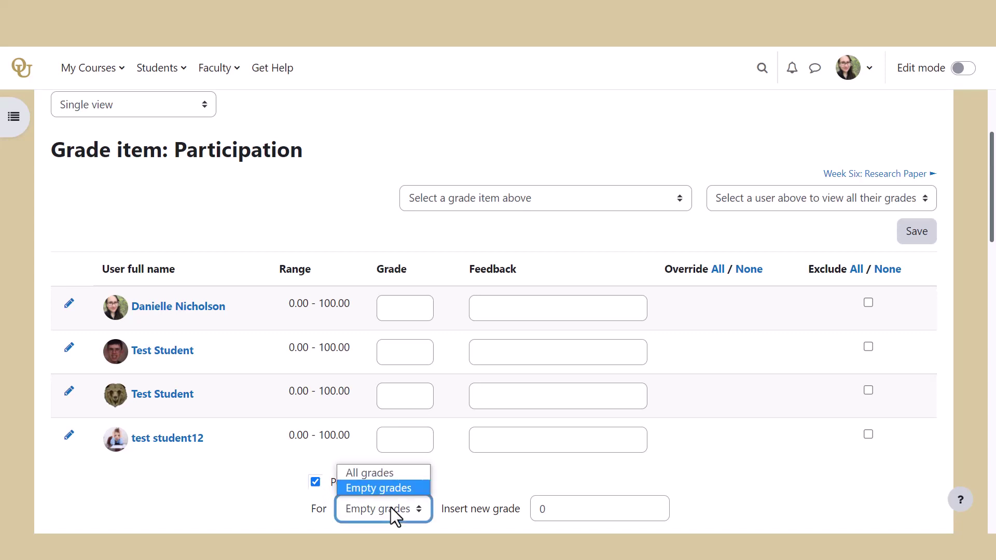
left_click(381, 471)
left_click(651, 519)
type("100")
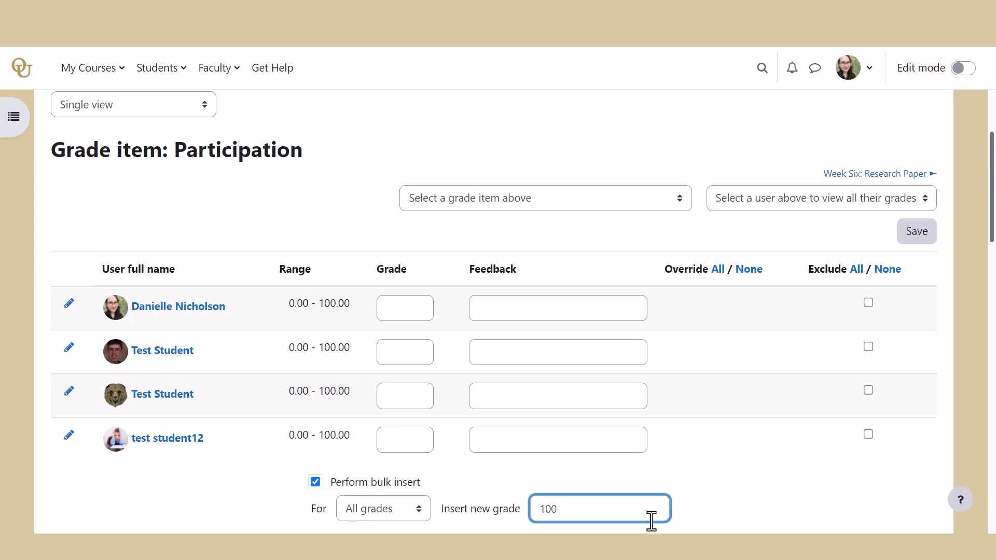